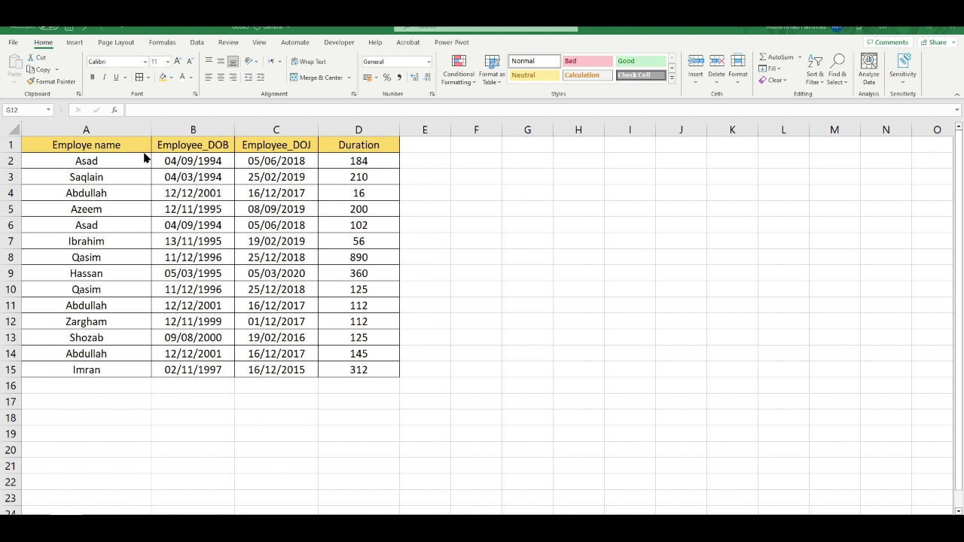
Step: Insert a Stacked Bar chart of the employee names and birth dates in A1:B15
{"action": "mouse_move", "coordinate": [136, 147]}
{"action": "left_mouse_down"}
{"action": "mouse_move", "coordinate": [167, 150]}
{"action": "mouse_move", "coordinate": [153, 373]}
{"action": "left_mouse_up"}
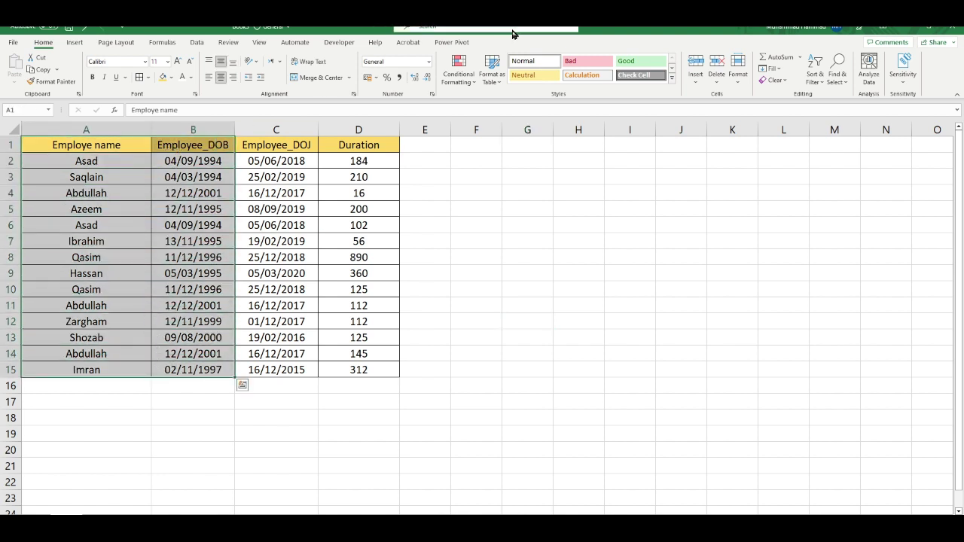
{"action": "left_click", "coordinate": [75, 44]}
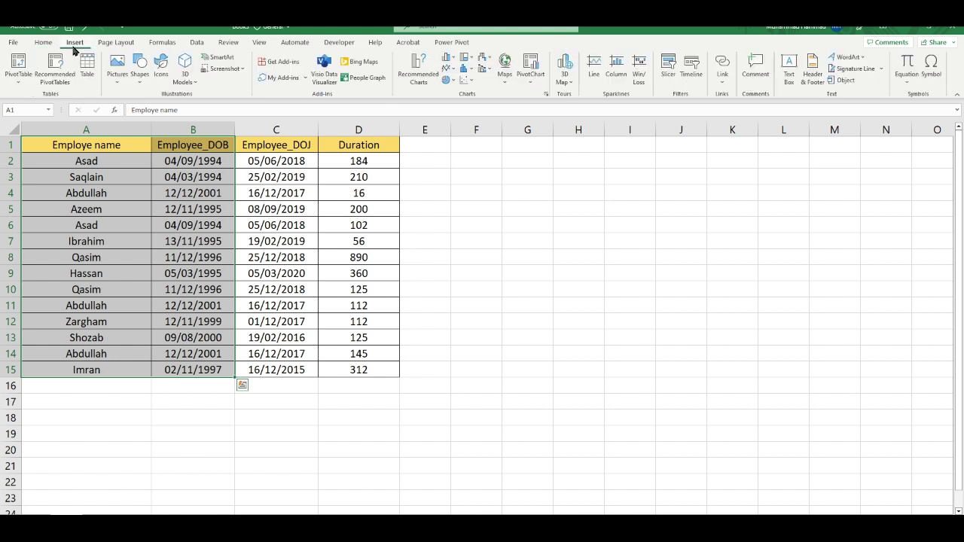
{"action": "left_click", "coordinate": [546, 94]}
{"action": "left_click", "coordinate": [405, 151]}
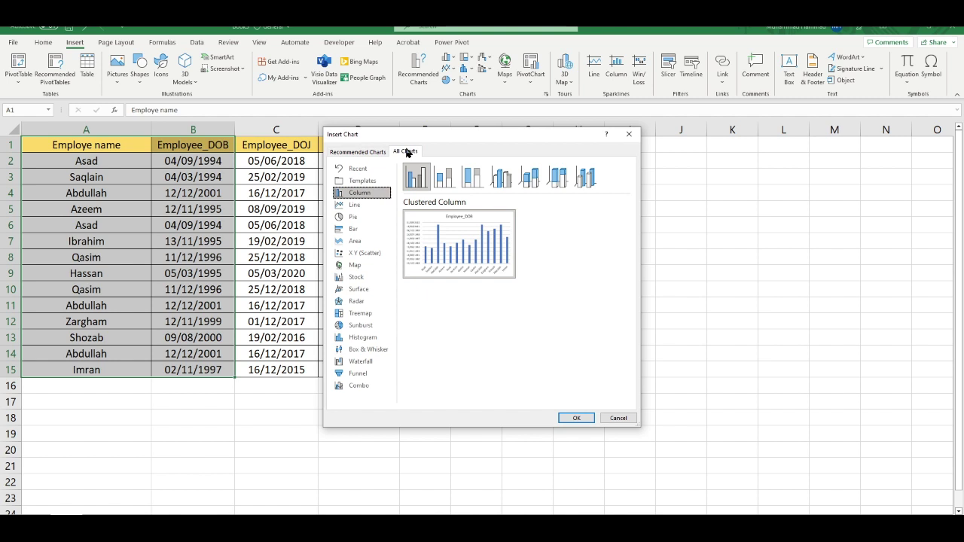
{"action": "left_click", "coordinate": [370, 229]}
{"action": "left_click", "coordinate": [443, 189]}
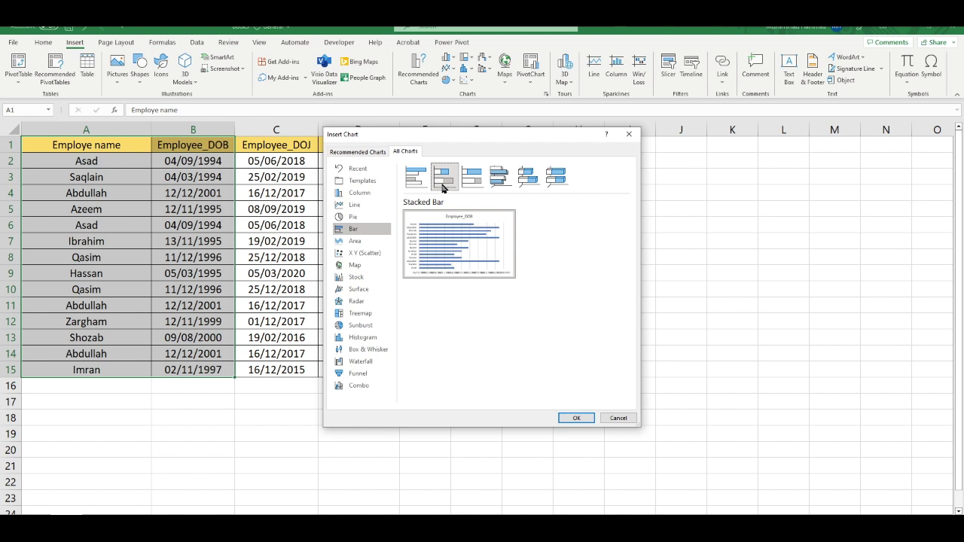
{"action": "left_click", "coordinate": [577, 419]}
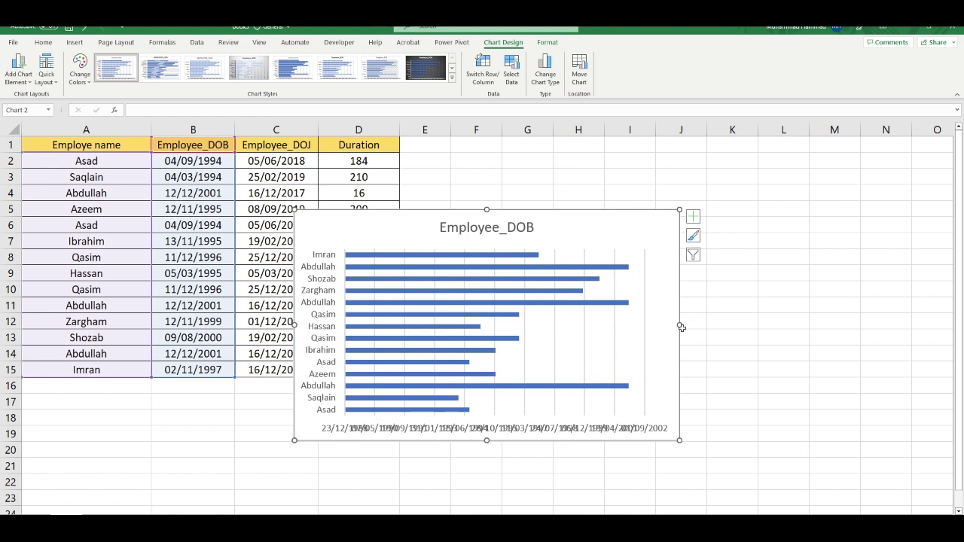
Step: Drag the Employee_DOB chart wider, then select the whole date-of-birth bar series
{"action": "left_click_drag", "start_coordinate": [681, 326], "coordinate": [764, 325]}
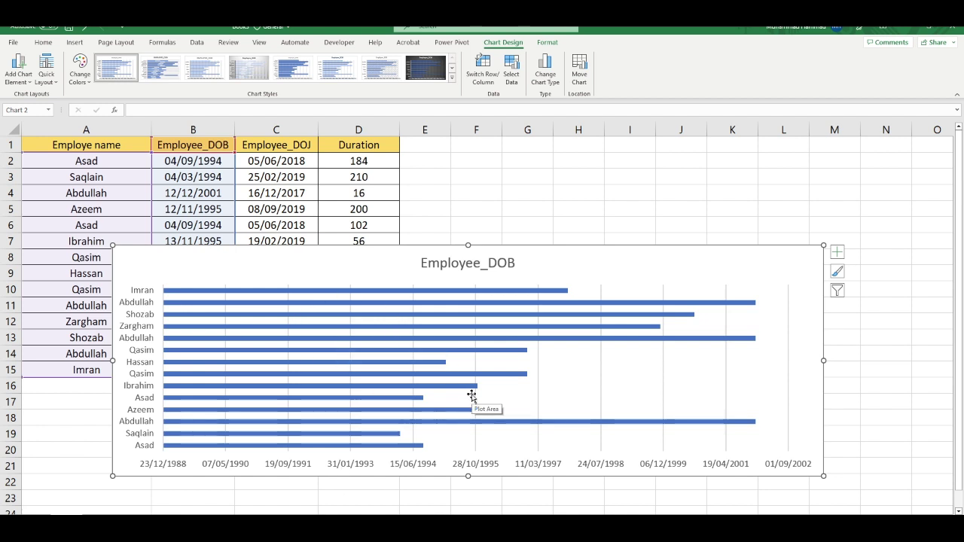
{"action": "left_click", "coordinate": [376, 292]}
{"action": "left_click", "coordinate": [376, 292]}
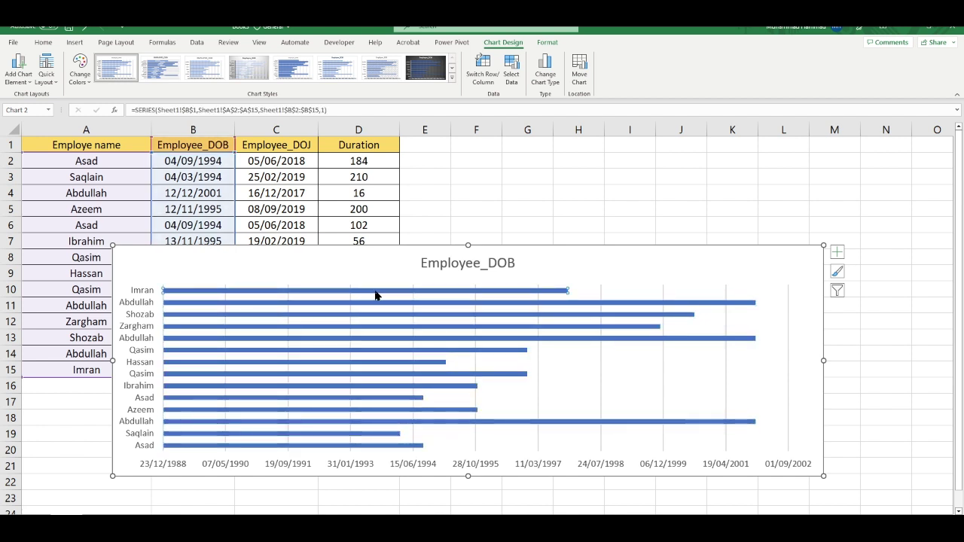
{"action": "left_click", "coordinate": [377, 334]}
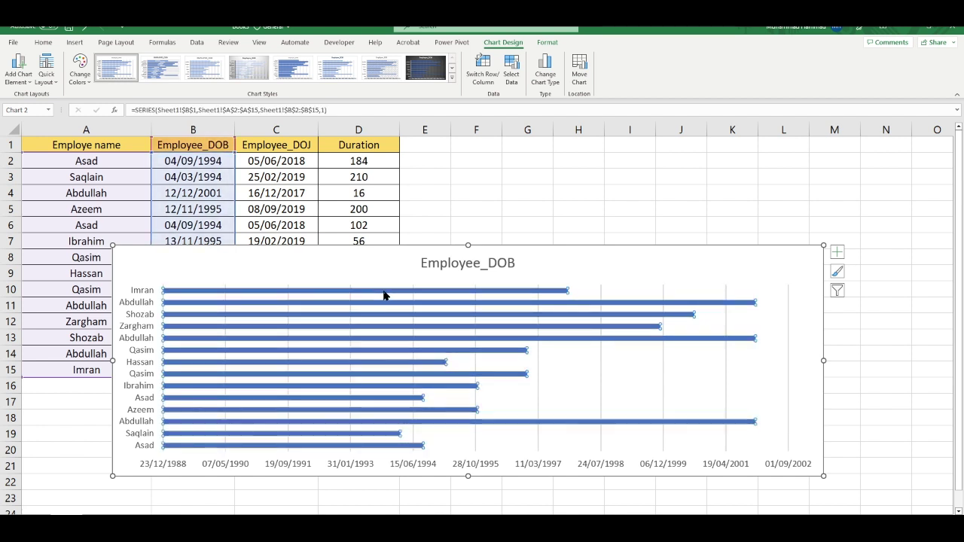
{"action": "left_click", "coordinate": [383, 295]}
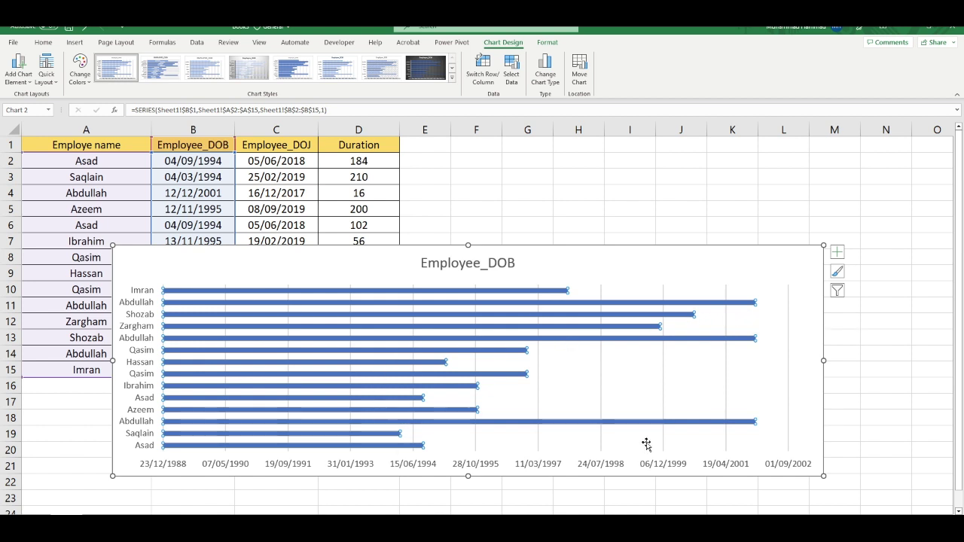
{"action": "mouse_move", "coordinate": [451, 291]}
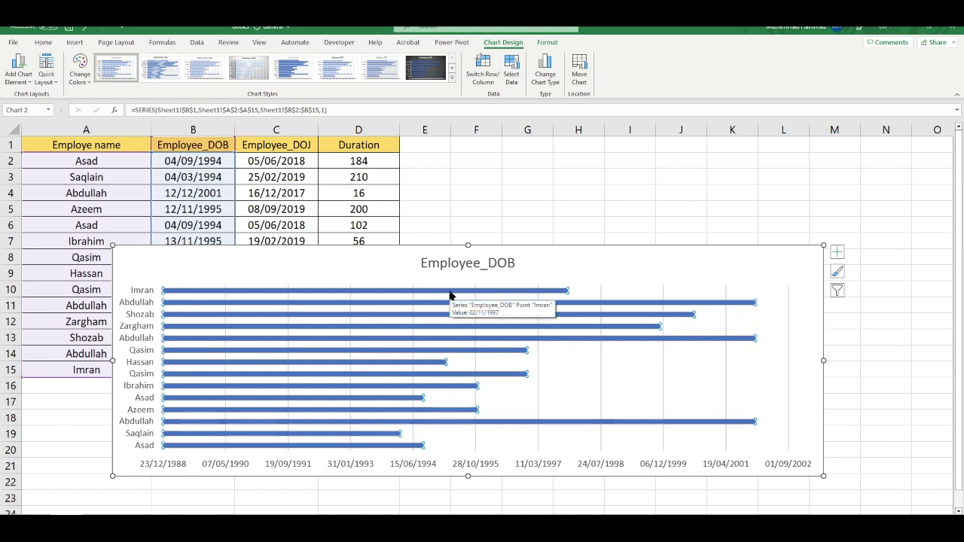
Step: Through Select Data, add a series named from D1 with values D2:D16
{"action": "right_click", "coordinate": [451, 294]}
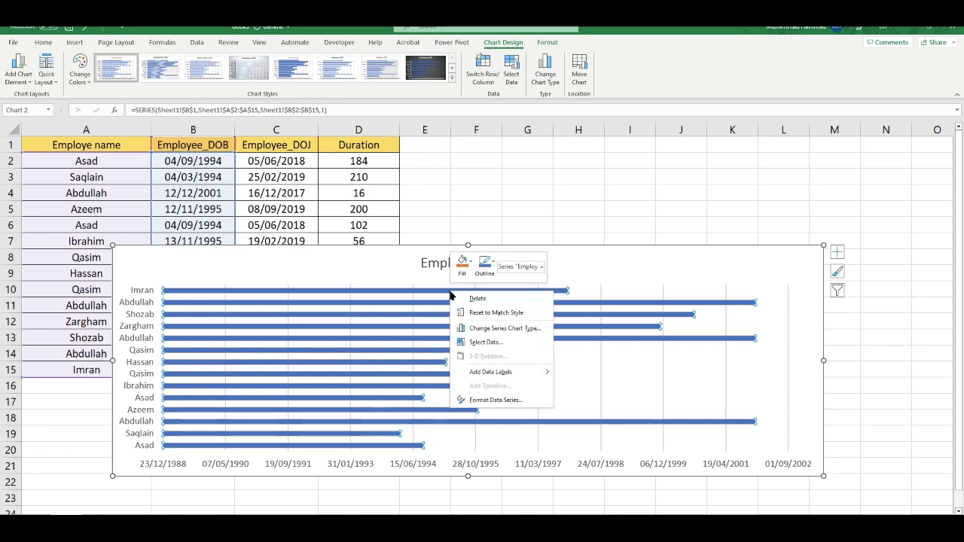
{"action": "left_click", "coordinate": [518, 348]}
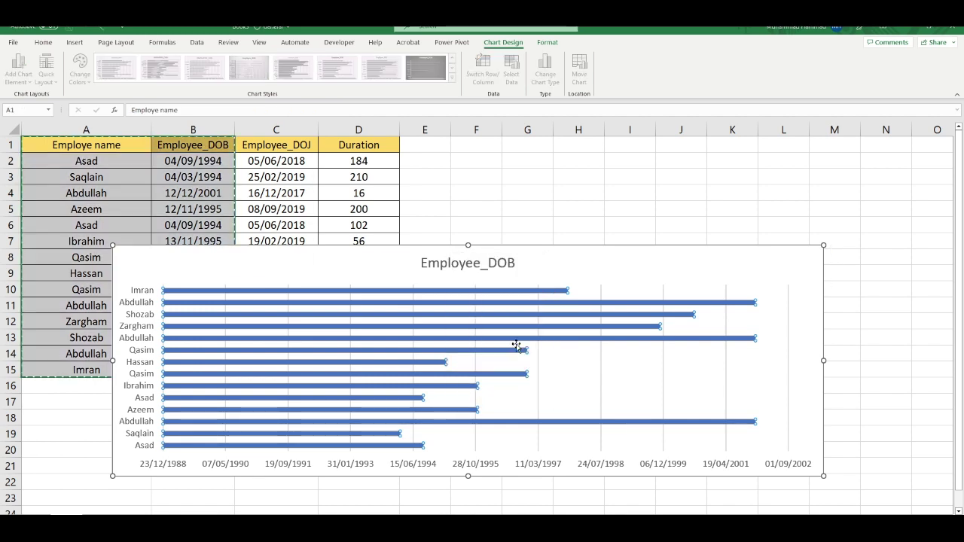
{"action": "left_click_drag", "start_coordinate": [453, 169], "coordinate": [587, 173]}
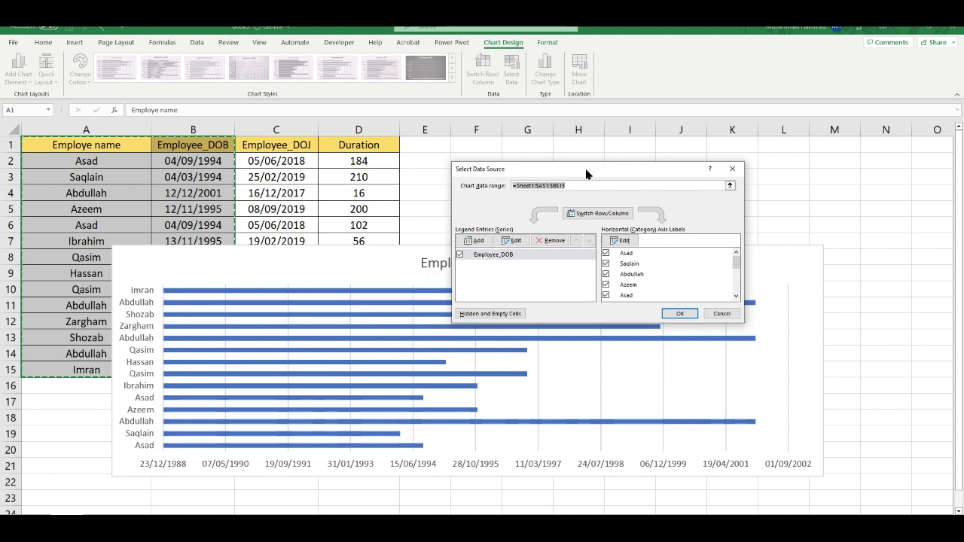
{"action": "left_click", "coordinate": [474, 240]}
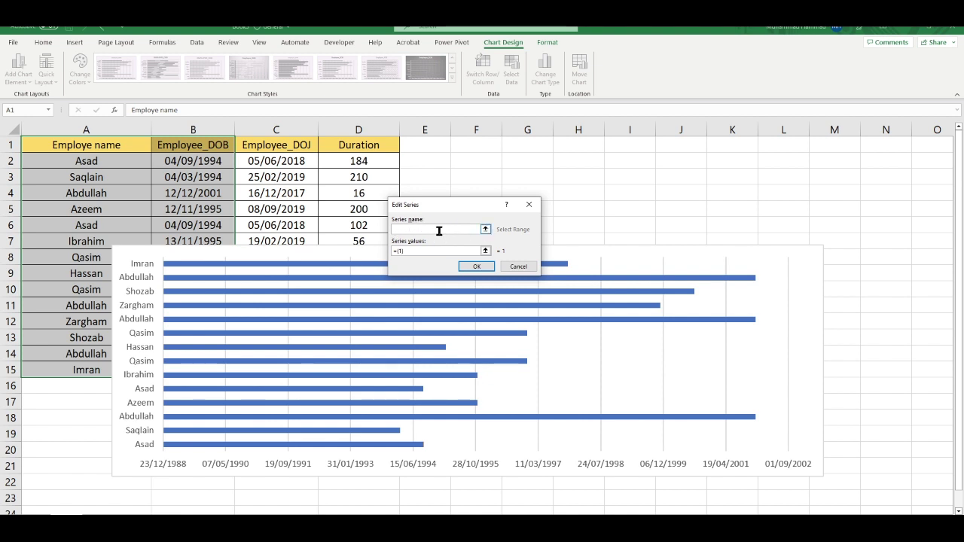
{"action": "left_click", "coordinate": [358, 145]}
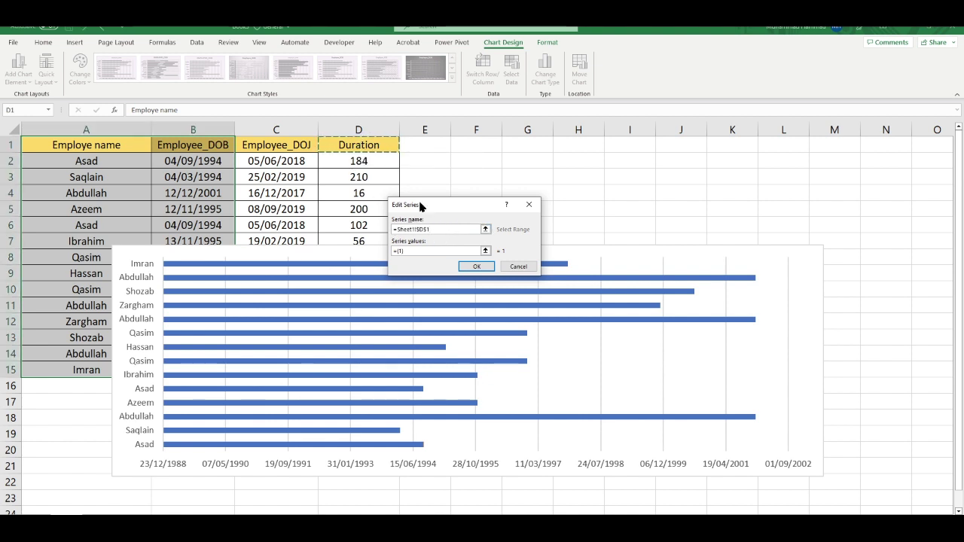
{"action": "left_click", "coordinate": [430, 251]}
{"action": "left_click_drag", "start_coordinate": [432, 206], "coordinate": [499, 192]}
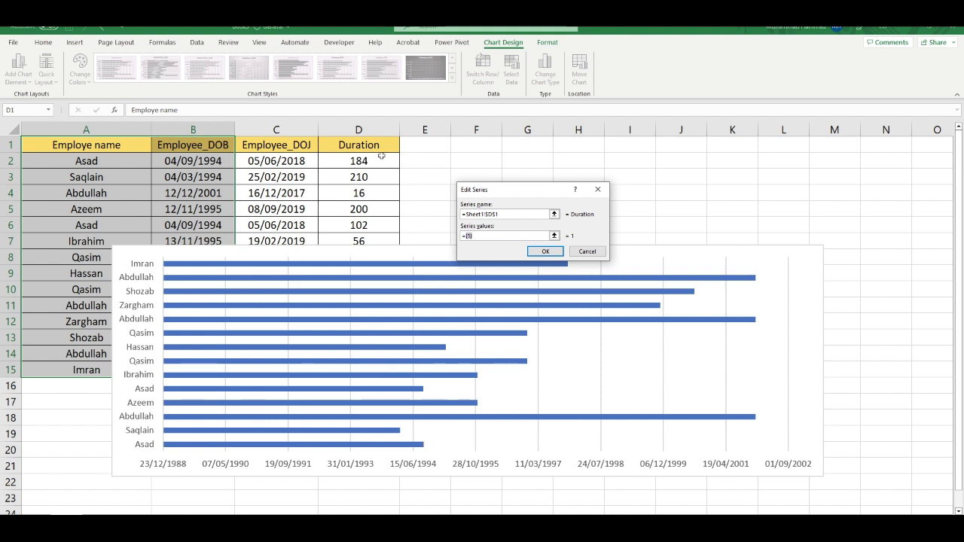
{"action": "left_click_drag", "start_coordinate": [347, 160], "coordinate": [347, 378]}
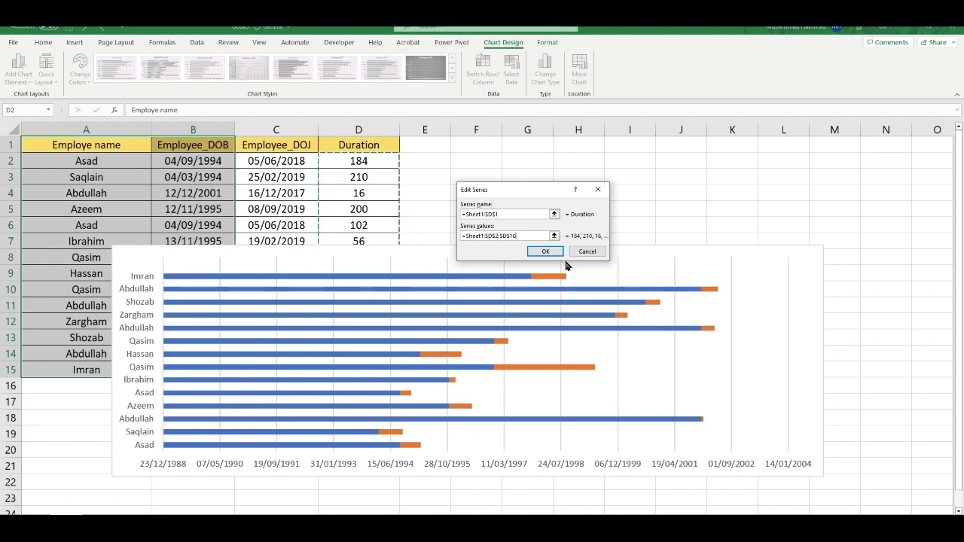
{"action": "left_click", "coordinate": [552, 252]}
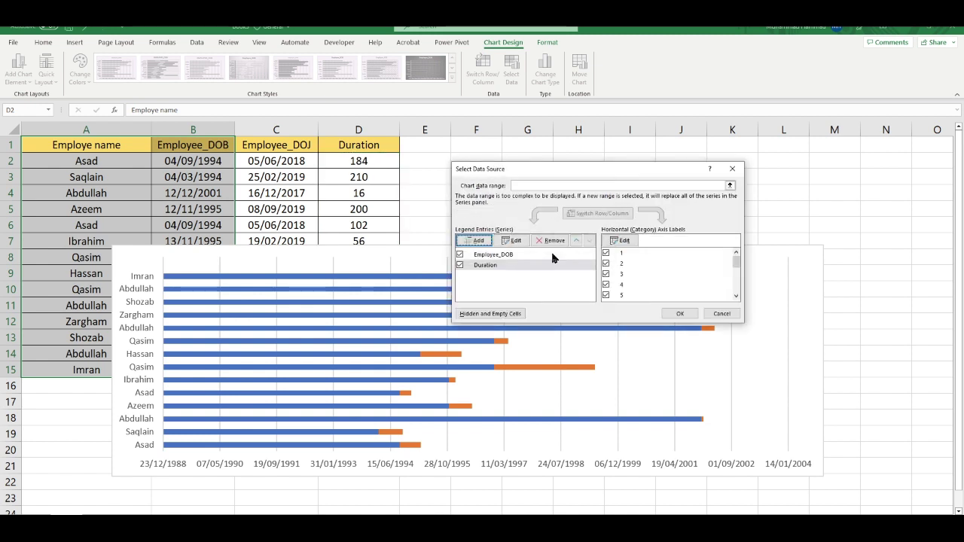
{"action": "left_click", "coordinate": [677, 315]}
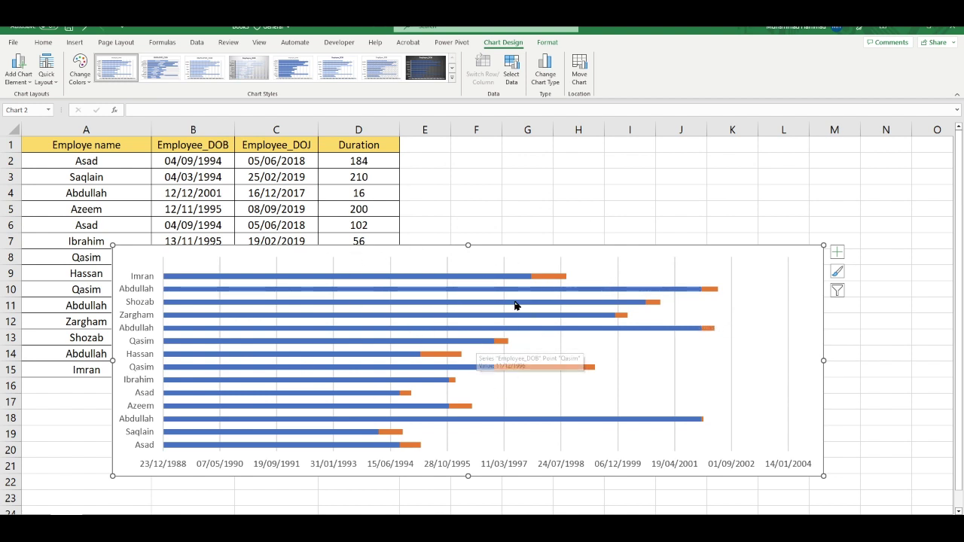
Step: Set the blue date-of-birth series to No fill in Format Data Series
{"action": "left_click", "coordinate": [500, 278]}
{"action": "right_click", "coordinate": [500, 279]}
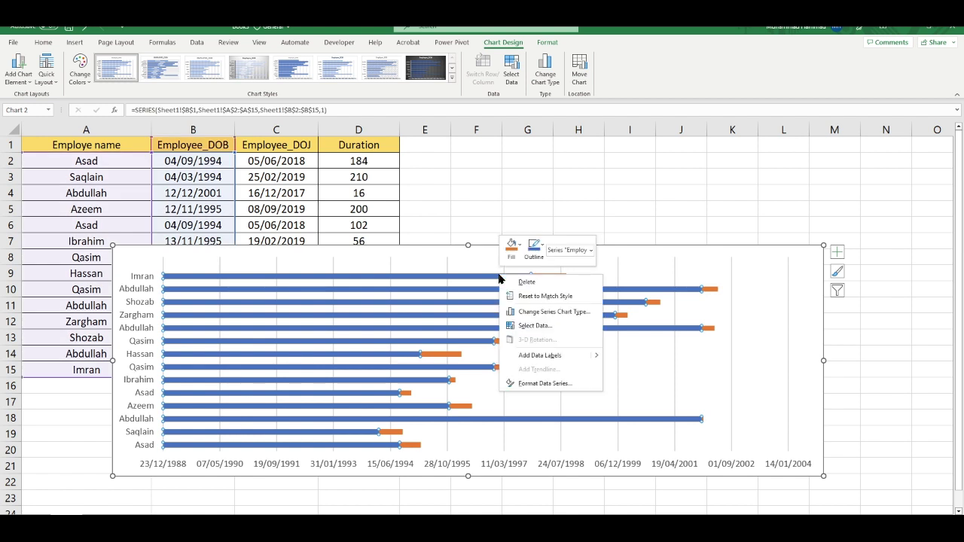
{"action": "left_click", "coordinate": [564, 385]}
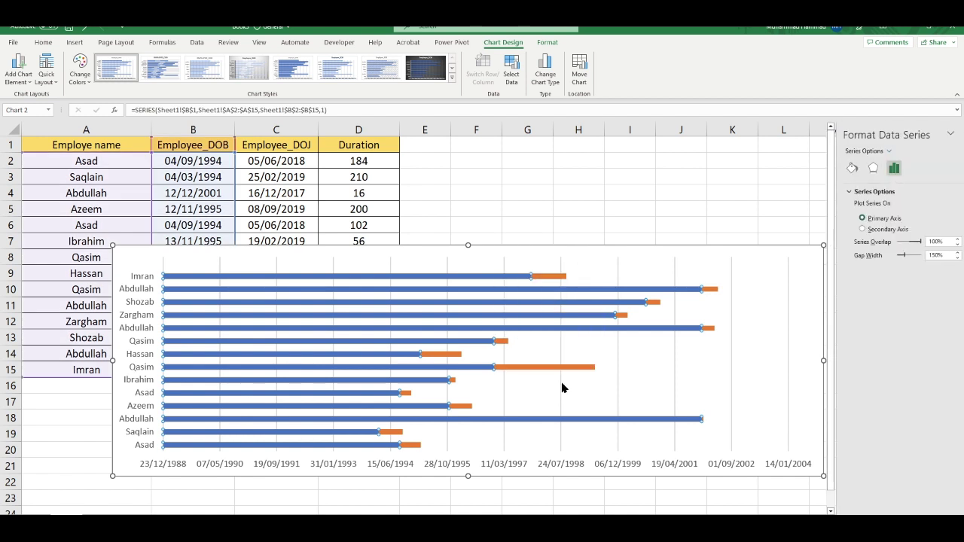
{"action": "left_click", "coordinate": [842, 169]}
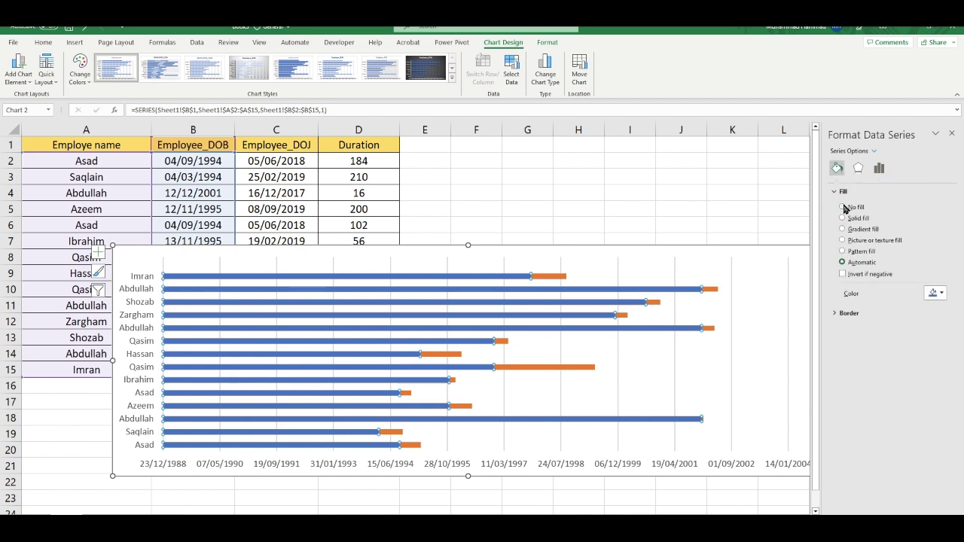
{"action": "left_click", "coordinate": [844, 207]}
{"action": "left_click", "coordinate": [732, 193]}
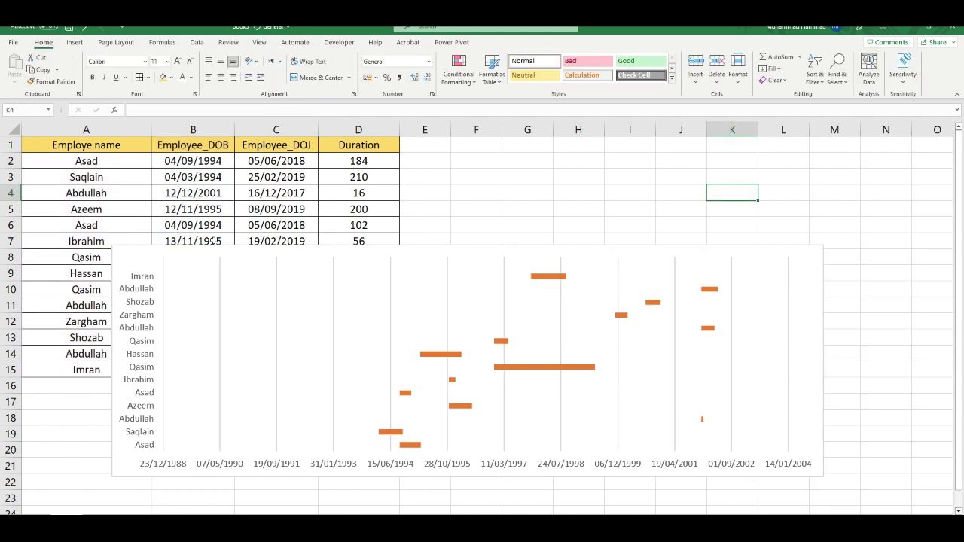
{"action": "mouse_move", "coordinate": [236, 446]}
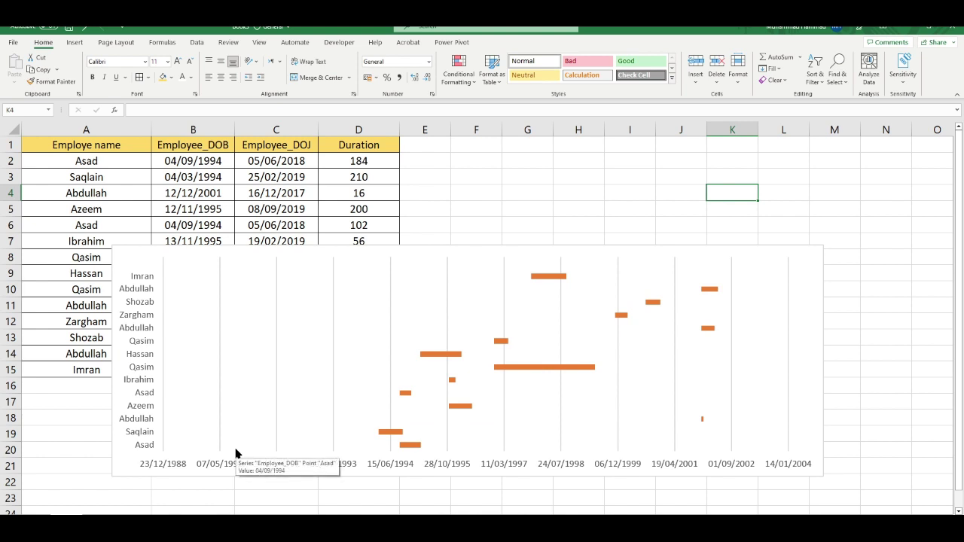
Step: Turn on Categories in reverse order for the employee name axis, then close Format Axis
{"action": "left_click", "coordinate": [370, 251]}
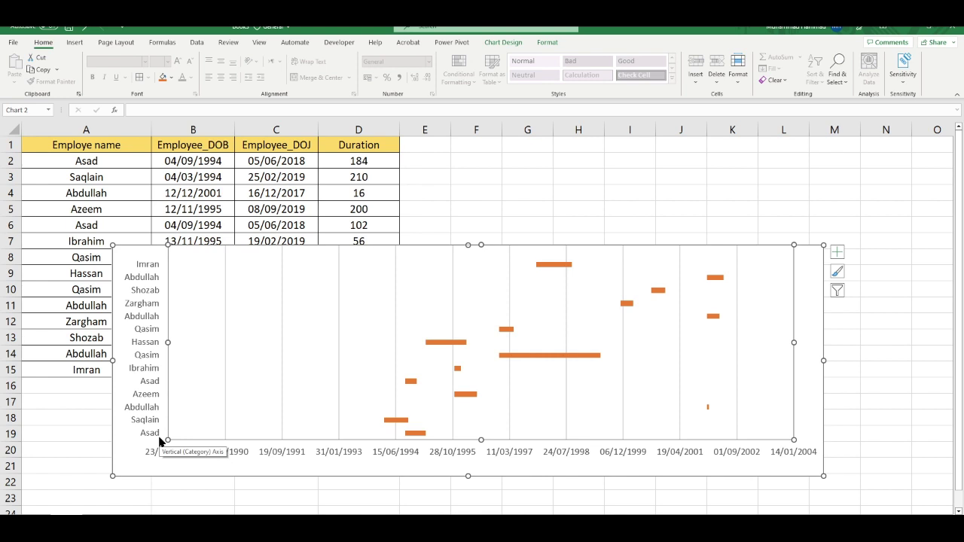
{"action": "left_click", "coordinate": [274, 322]}
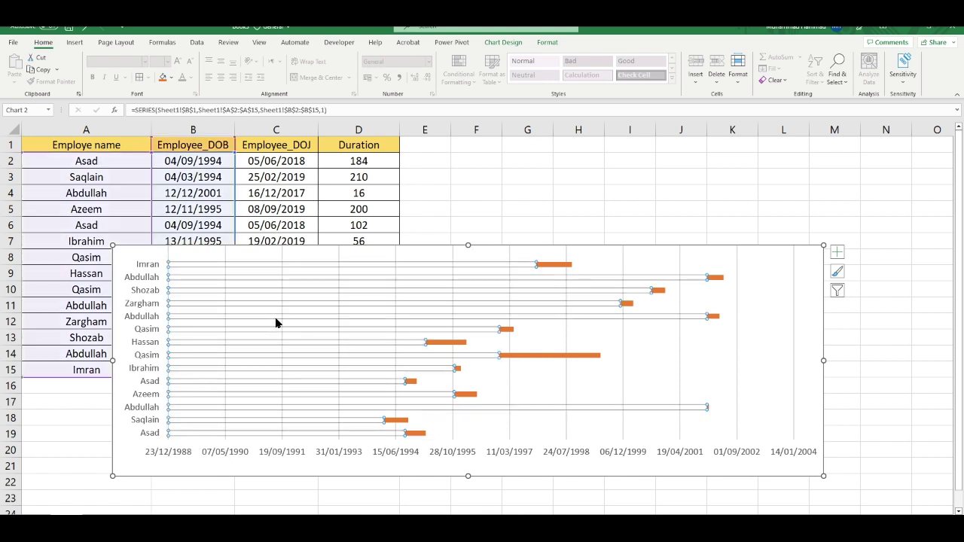
{"action": "double_click", "coordinate": [217, 256]}
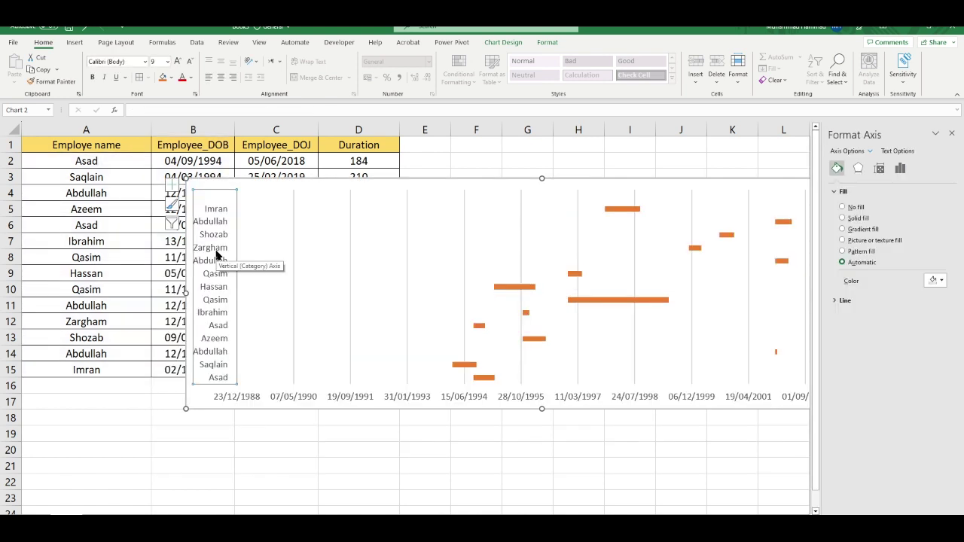
{"action": "right_click", "coordinate": [217, 256]}
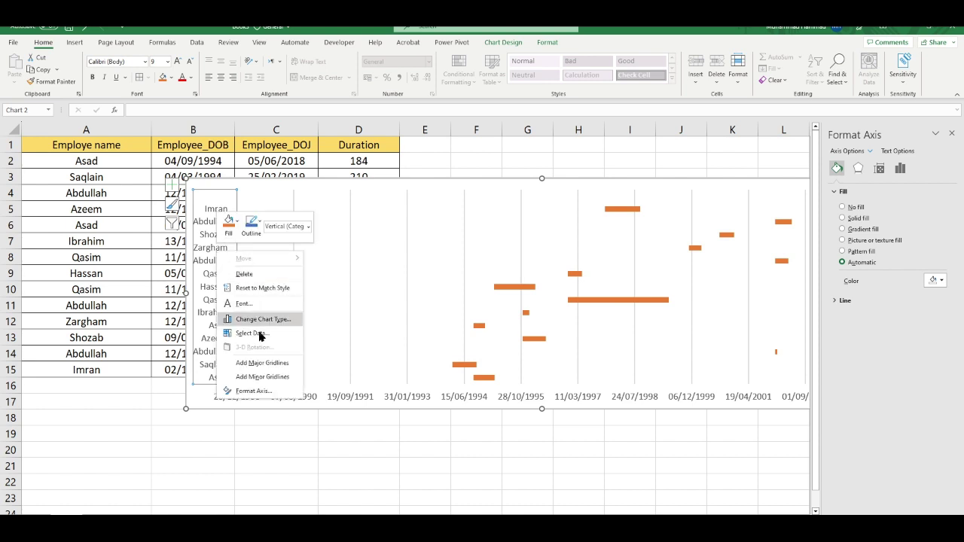
{"action": "left_click", "coordinate": [253, 391]}
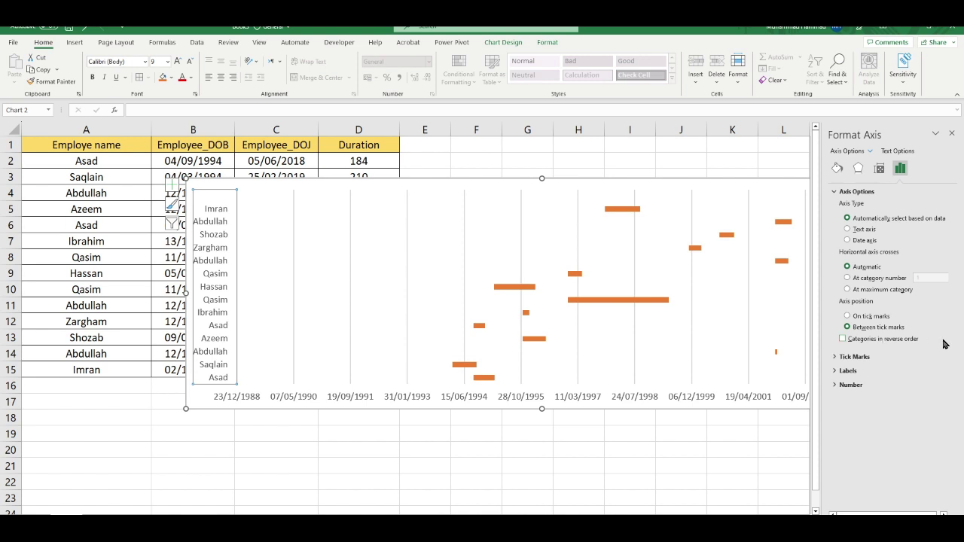
{"action": "left_click", "coordinate": [843, 340]}
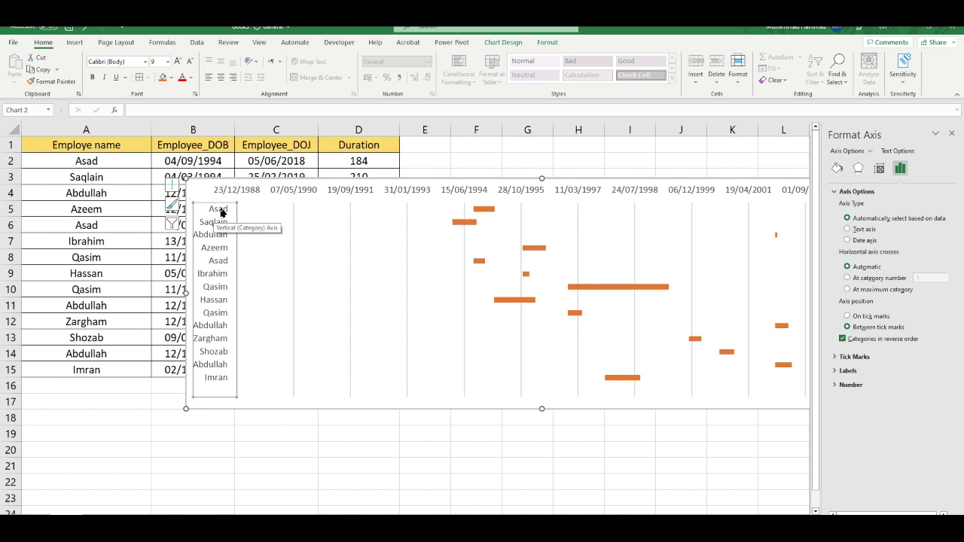
{"action": "left_click", "coordinate": [952, 134]}
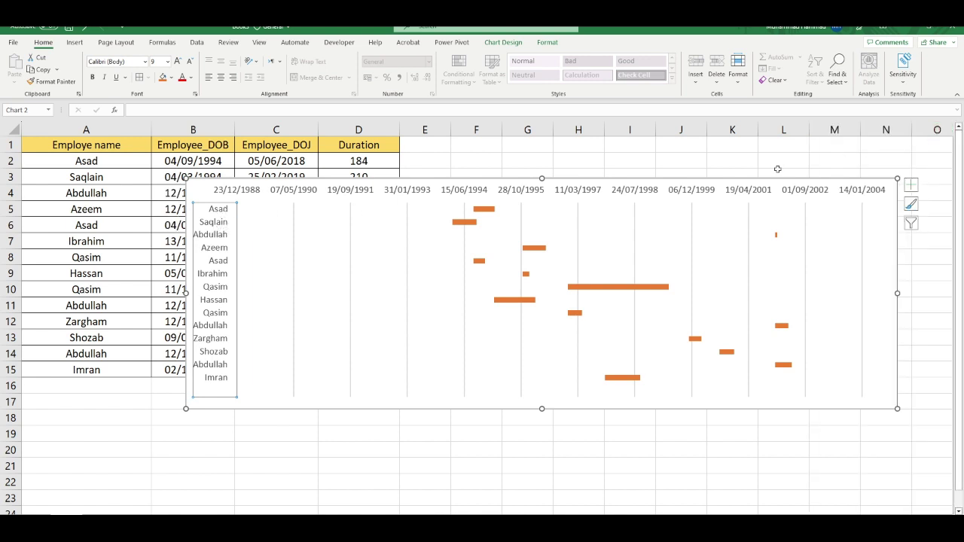